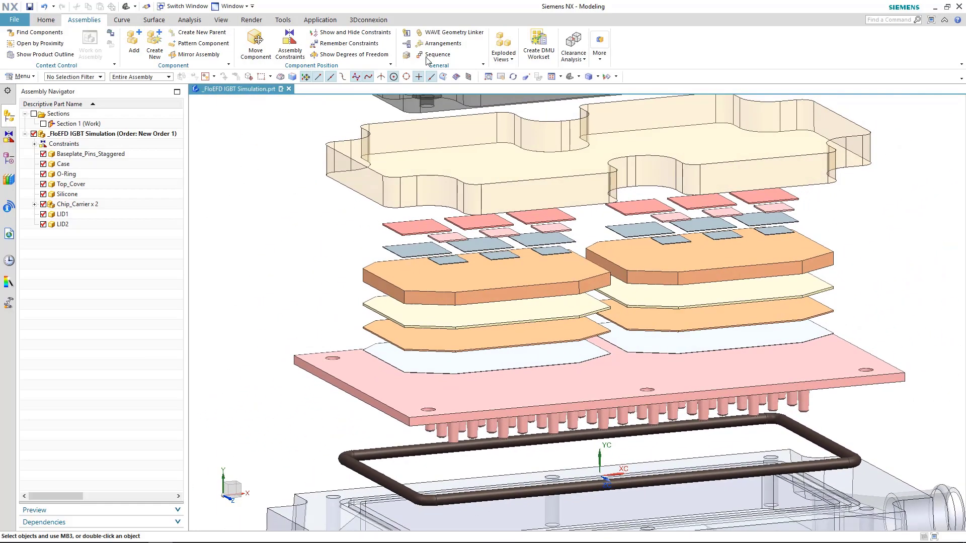
# Turn off the active explosion to show the IGBT assembly in its assembled state
pyautogui.click(511, 57)
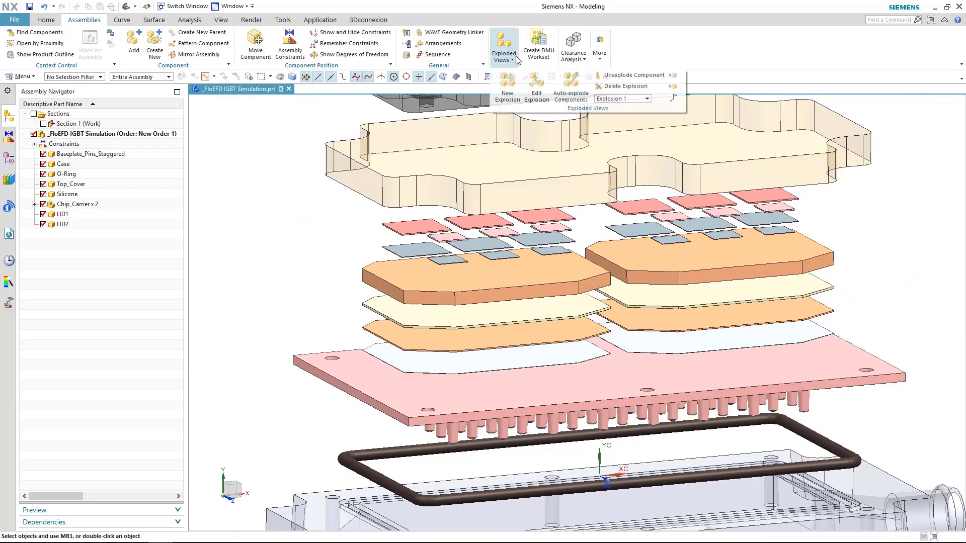
pyautogui.click(636, 100)
pyautogui.click(664, 106)
pyautogui.click(291, 333)
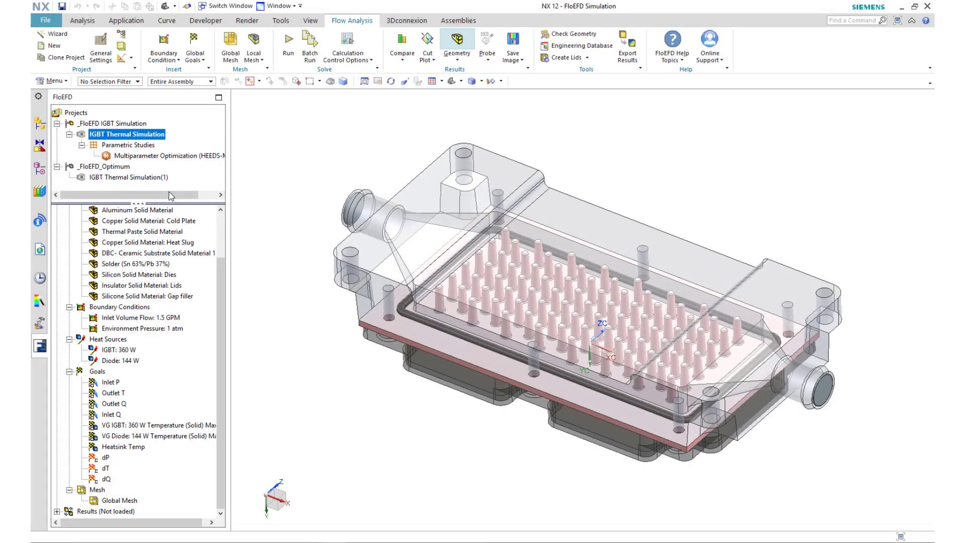
# Start a new parametric study under IGBT Thermal Simulation and set its type to Multiparameter Optimization (HEEDS)
pyautogui.click(134, 147)
pyautogui.rightClick(135, 152)
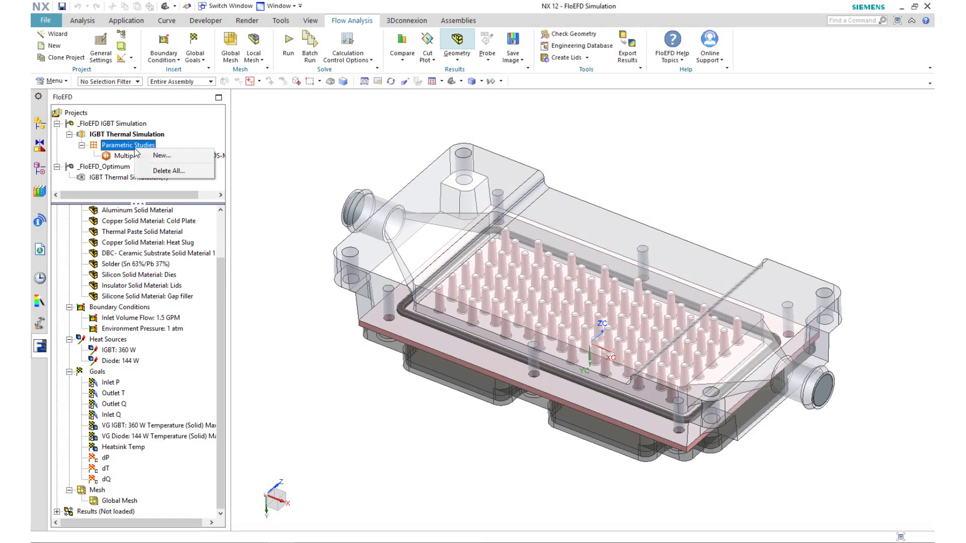
pyautogui.click(141, 156)
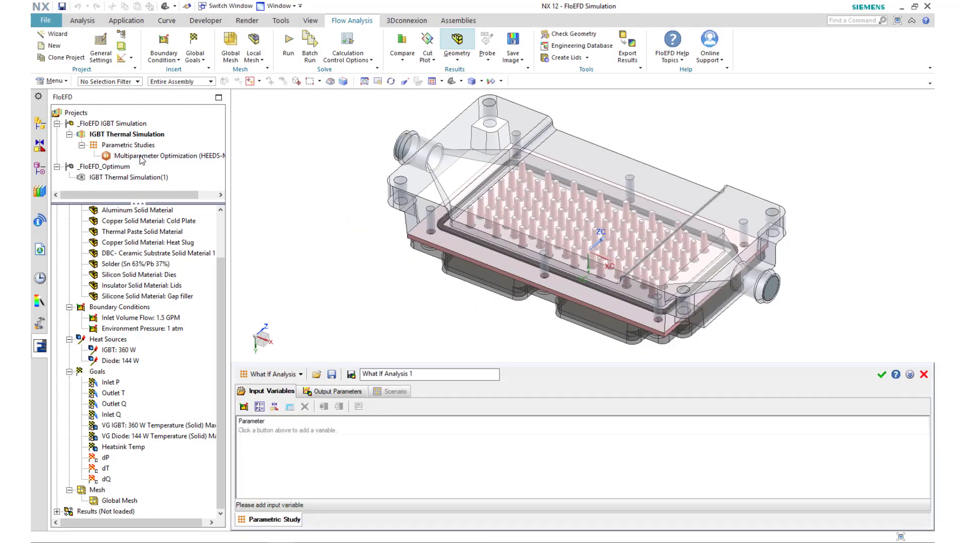
pyautogui.click(305, 376)
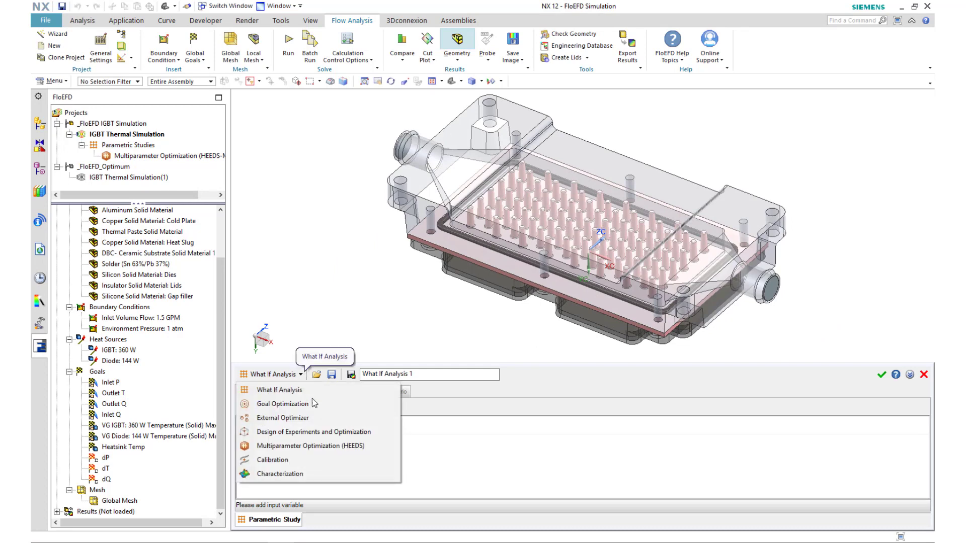
pyautogui.click(320, 446)
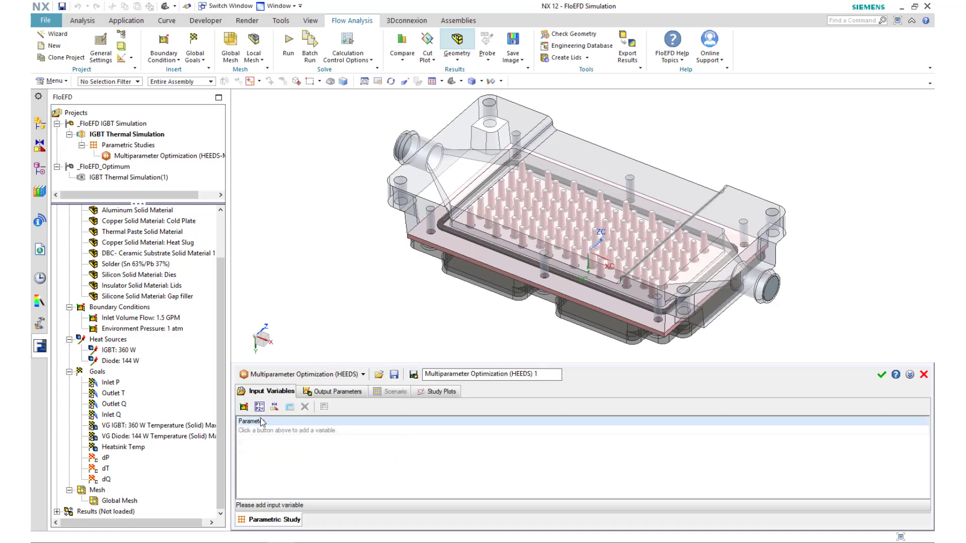
# Browse the simulation parameters offered as input variables, including general settings and the inlet volume flow boundary condition
pyautogui.click(244, 407)
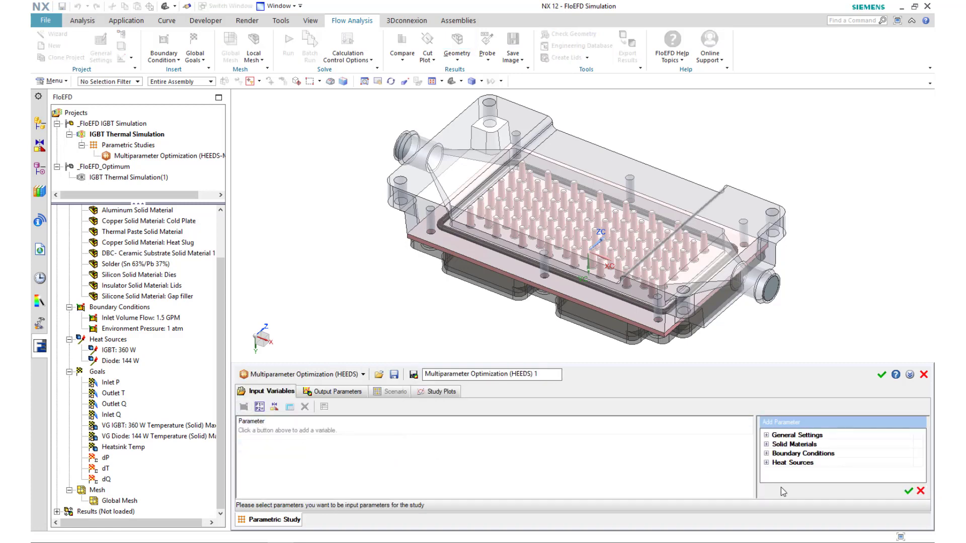
pyautogui.click(766, 435)
pyautogui.scroll(-1, 769, 464)
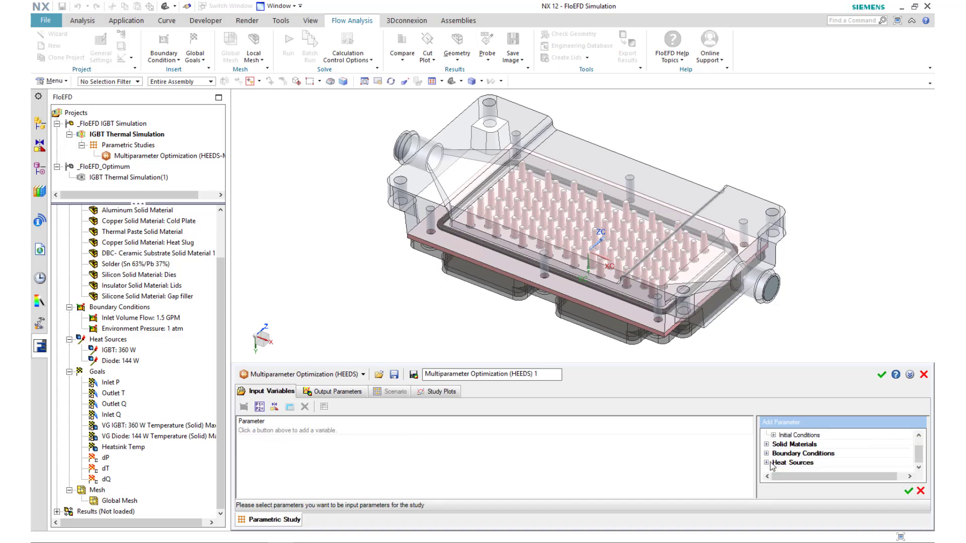
pyautogui.click(767, 462)
pyautogui.scroll(-1, 767, 456)
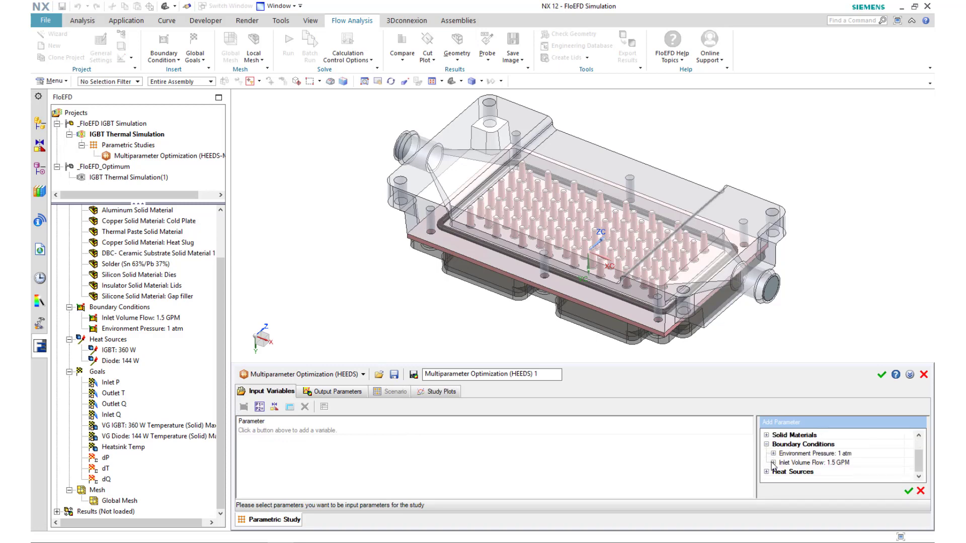
pyautogui.click(773, 462)
pyautogui.scroll(-1, 772, 465)
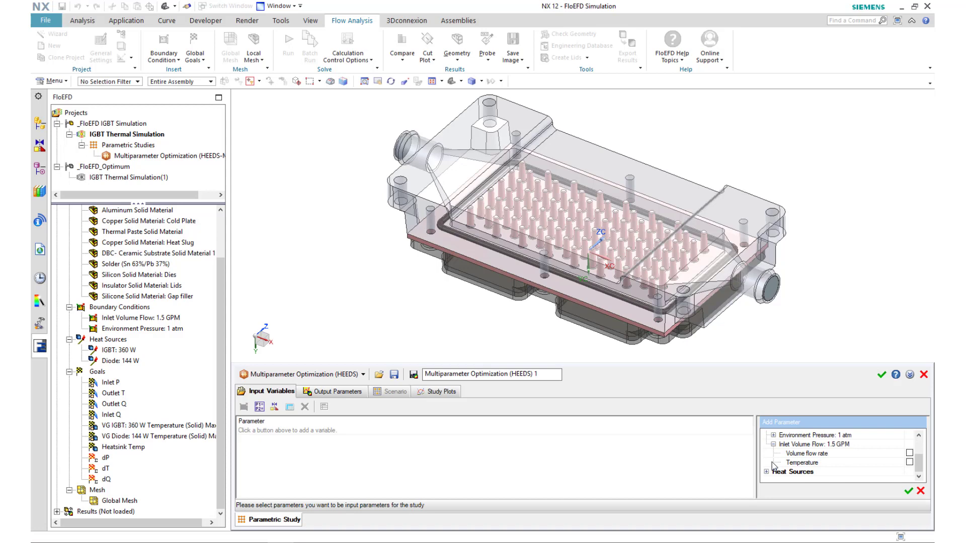
# Browse the Baseplate_Pins_Staggered dimension parameters offered as input variables, then discard the new study without adding any
pyautogui.click(259, 407)
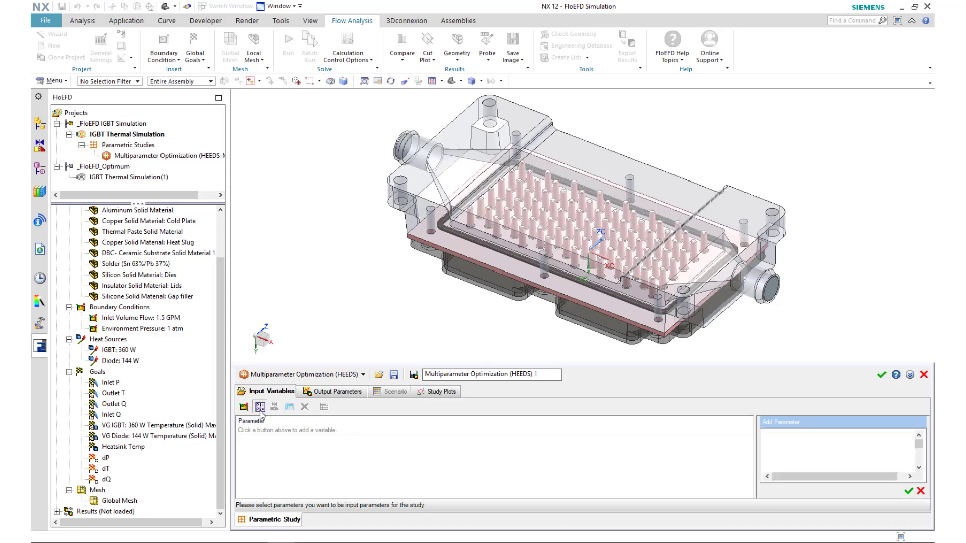
pyautogui.click(766, 435)
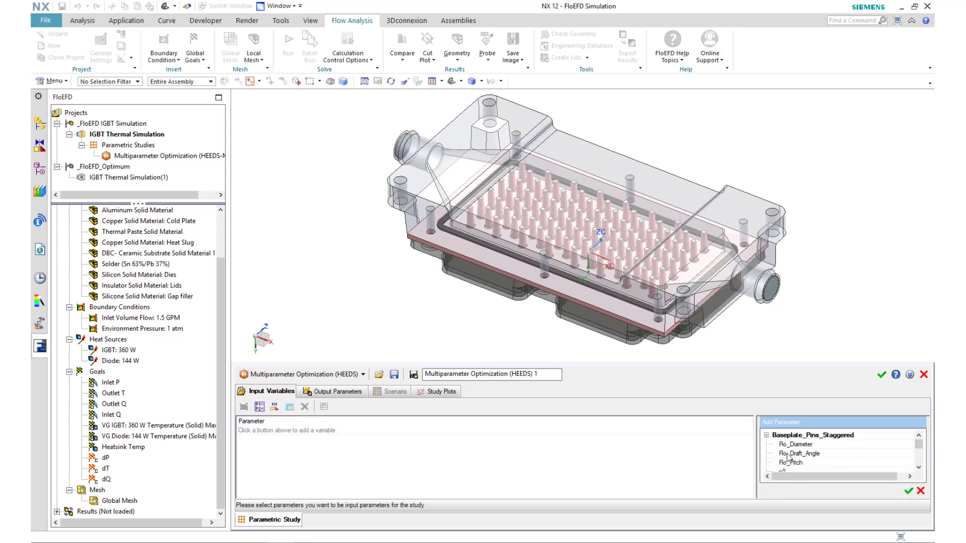
pyautogui.scroll(-1, 788, 458)
pyautogui.scroll(1, 790, 462)
pyautogui.click(920, 491)
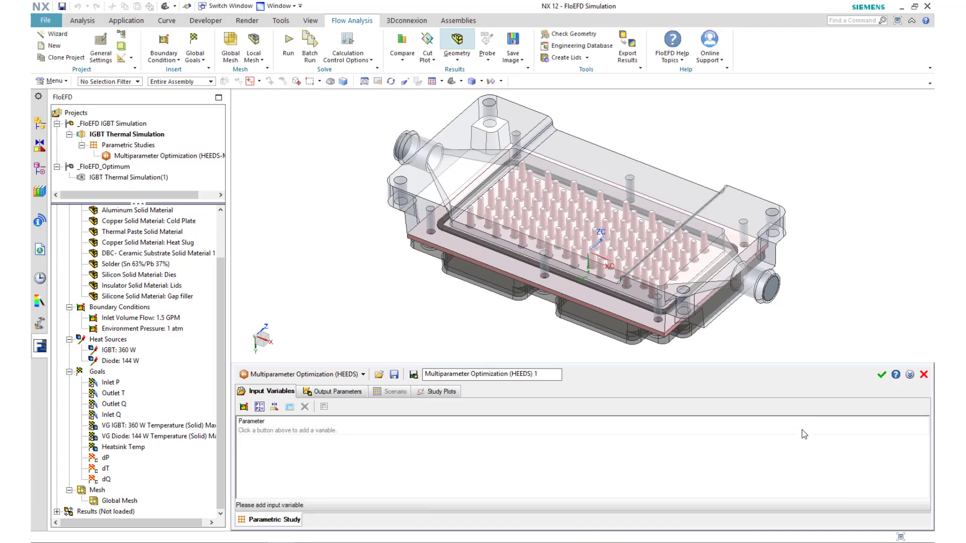
pyautogui.click(923, 375)
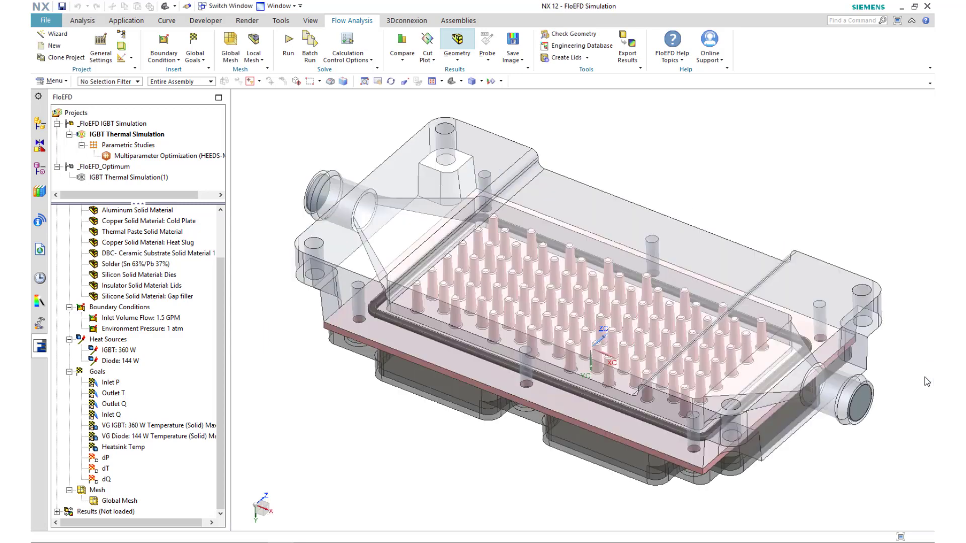
# Open the existing Multiparameter Optimization (HEEDS-Module) study and review its input variables and output parameters
pyautogui.click(172, 161)
pyautogui.rightClick(171, 161)
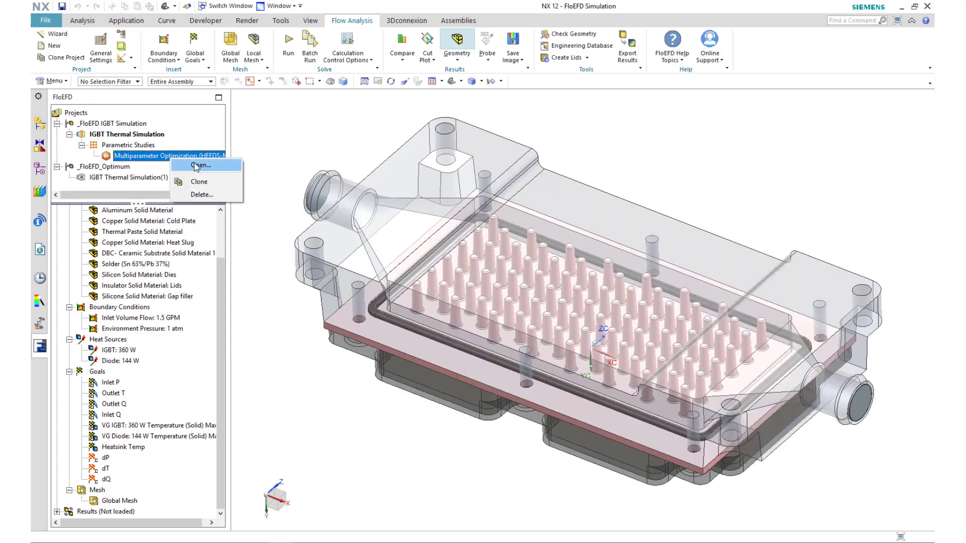
pyautogui.click(217, 168)
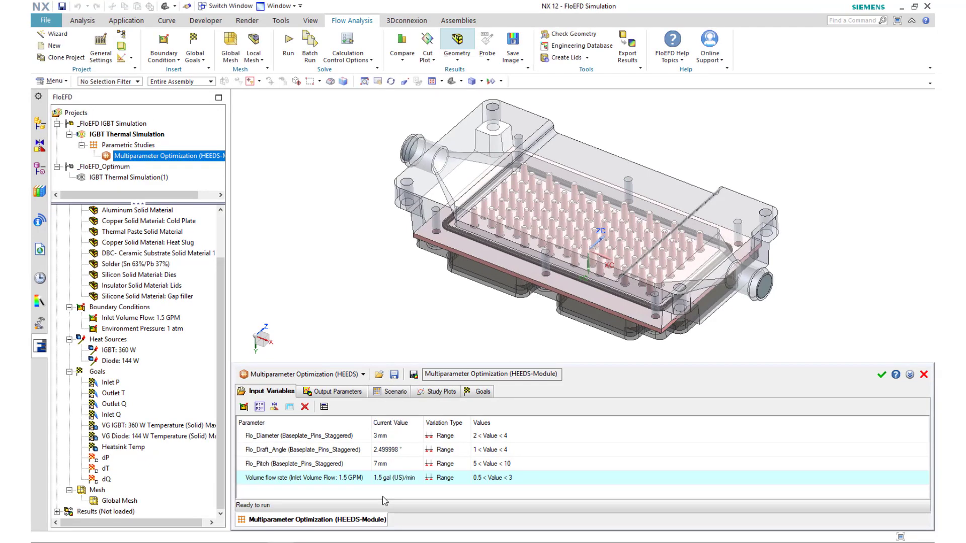
pyautogui.click(342, 392)
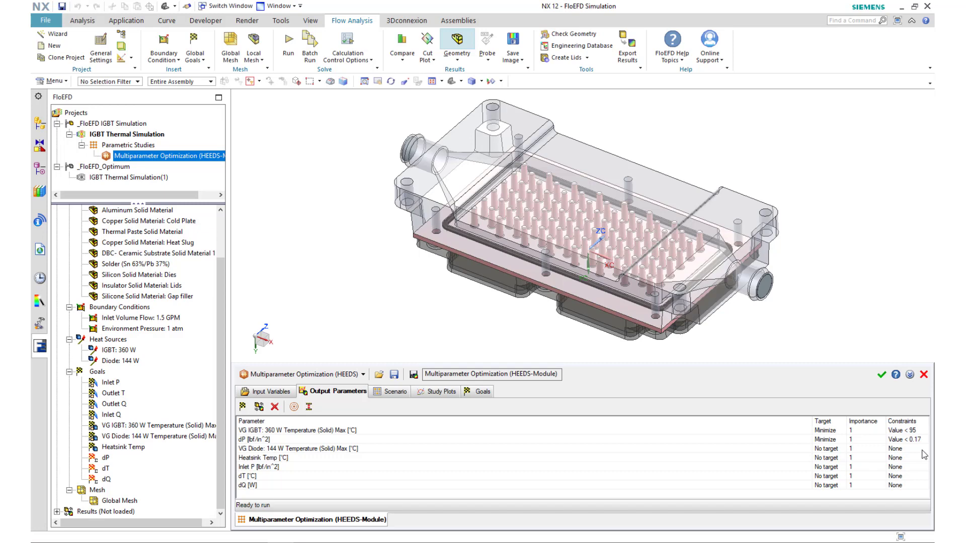
# Enlarge the study's scenario table and review the design points, highlighting the Optimum 61 values and continuing through Optimum 100
pyautogui.click(382, 393)
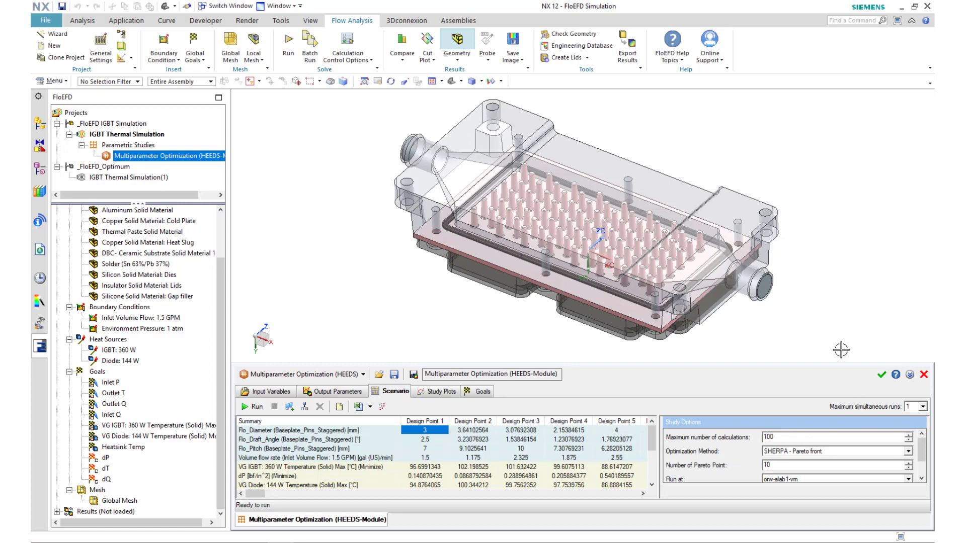
pyautogui.moveTo(839, 363); pyautogui.dragTo(832, 248)
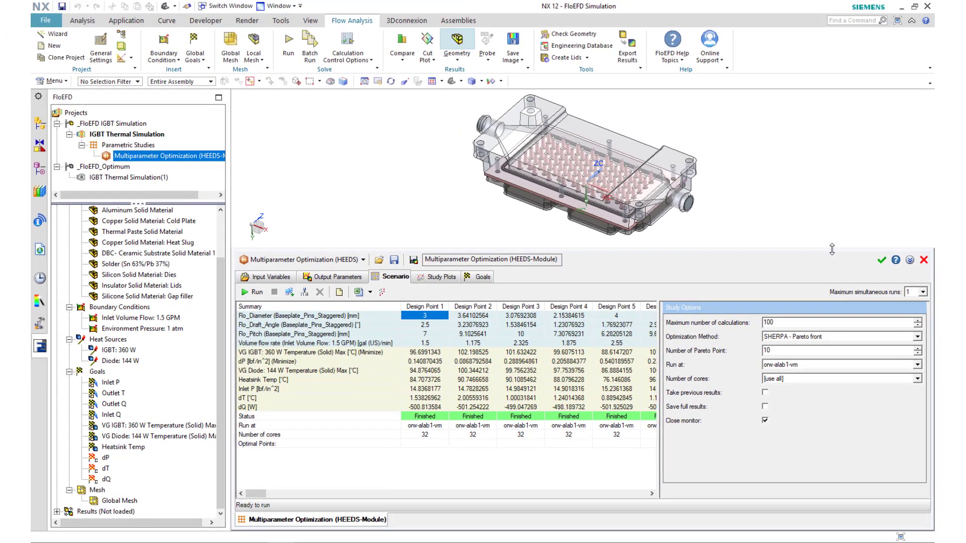
pyautogui.moveTo(250, 496); pyautogui.dragTo(491, 500)
pyautogui.moveTo(527, 316); pyautogui.dragTo(541, 445)
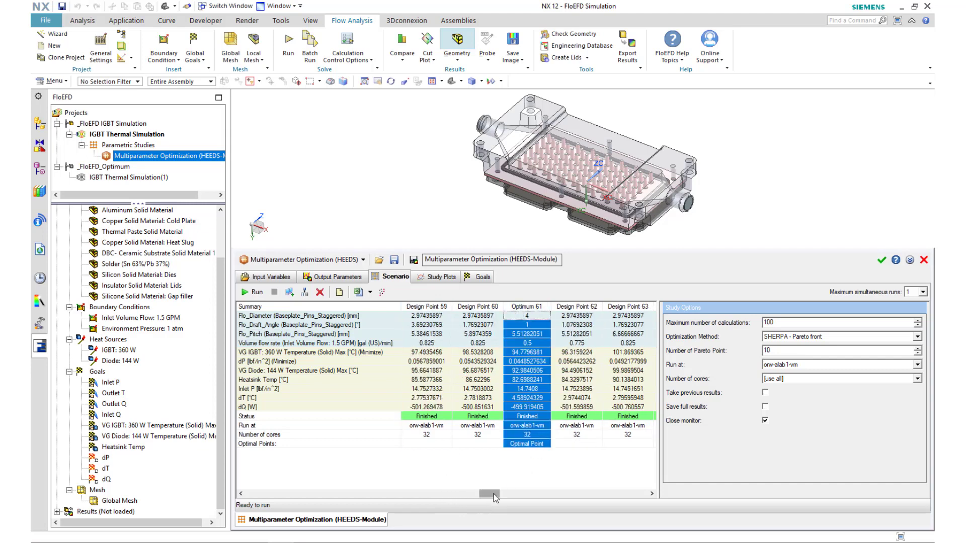
pyautogui.moveTo(490, 496); pyautogui.dragTo(644, 495)
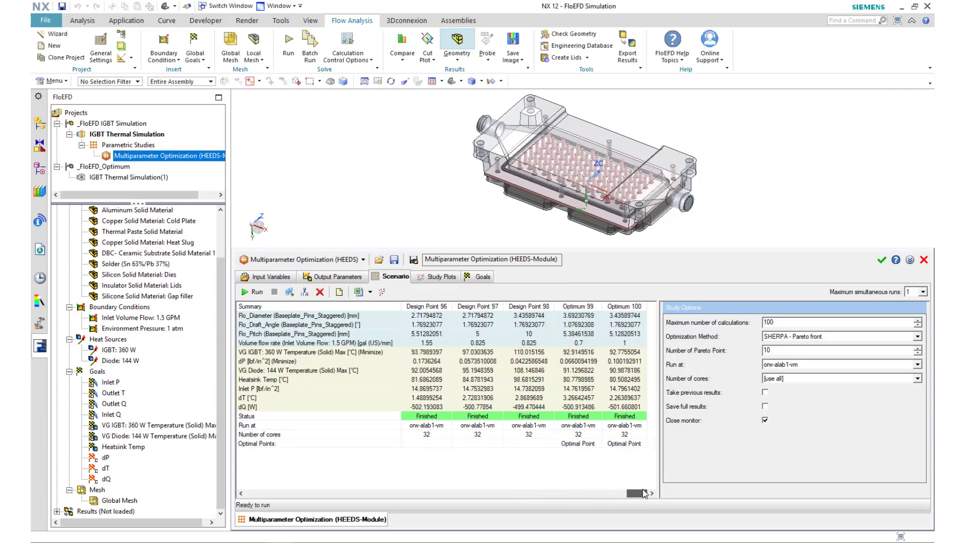
# Examine the study plots in an enlarged view, covering both the Dependency chart and the Parallel data chart
pyautogui.click(440, 278)
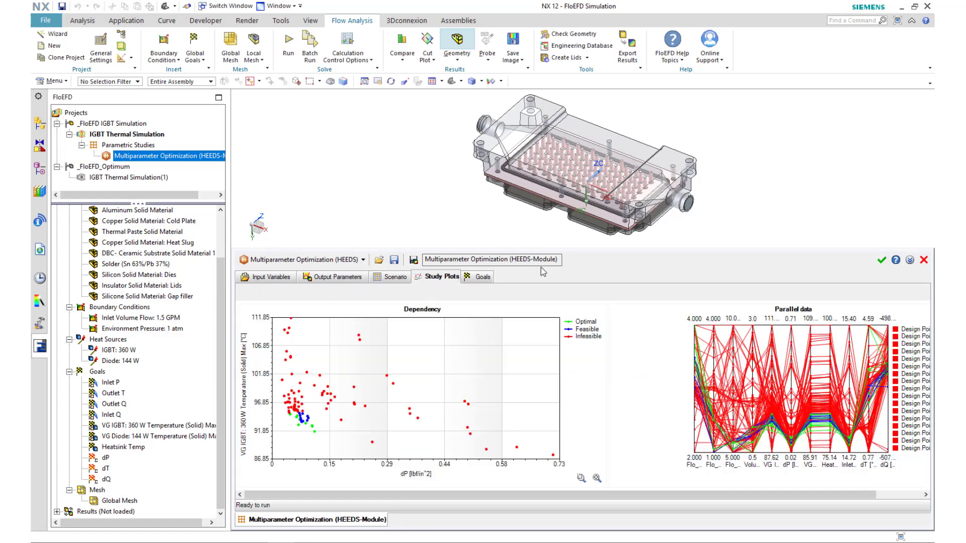
pyautogui.moveTo(613, 250); pyautogui.dragTo(613, 214)
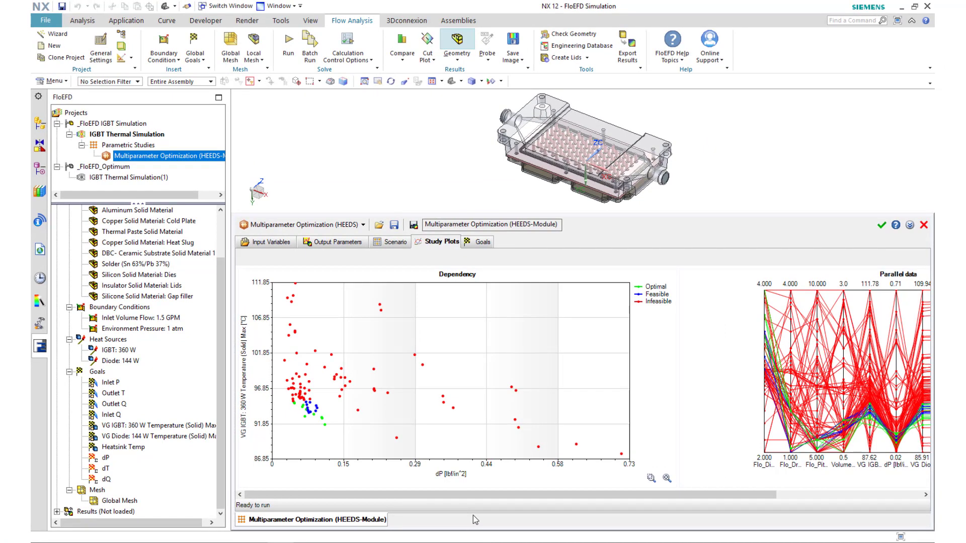
pyautogui.moveTo(558, 495); pyautogui.dragTo(632, 495)
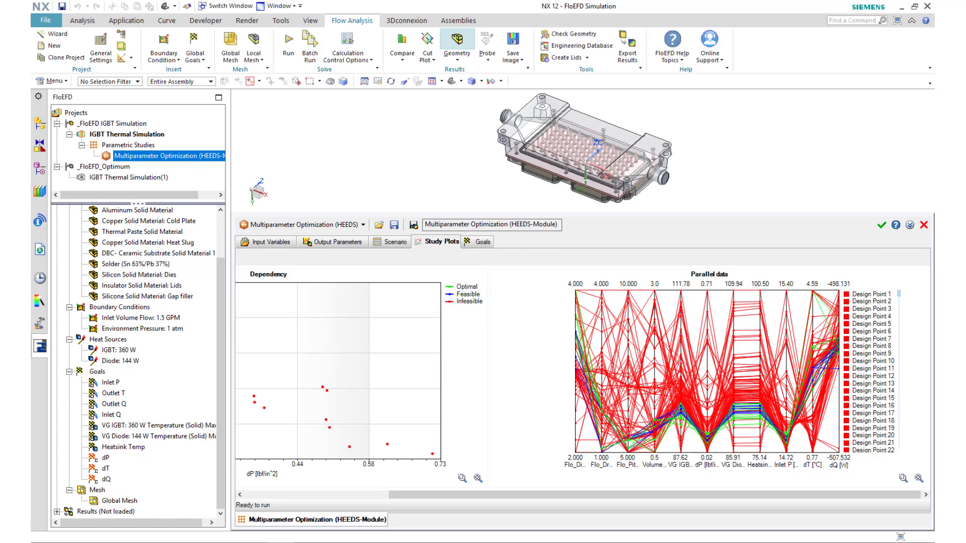
# Create a new project from the Optimum 99 design point in the scenario table, accepting the geometry change
pyautogui.click(396, 243)
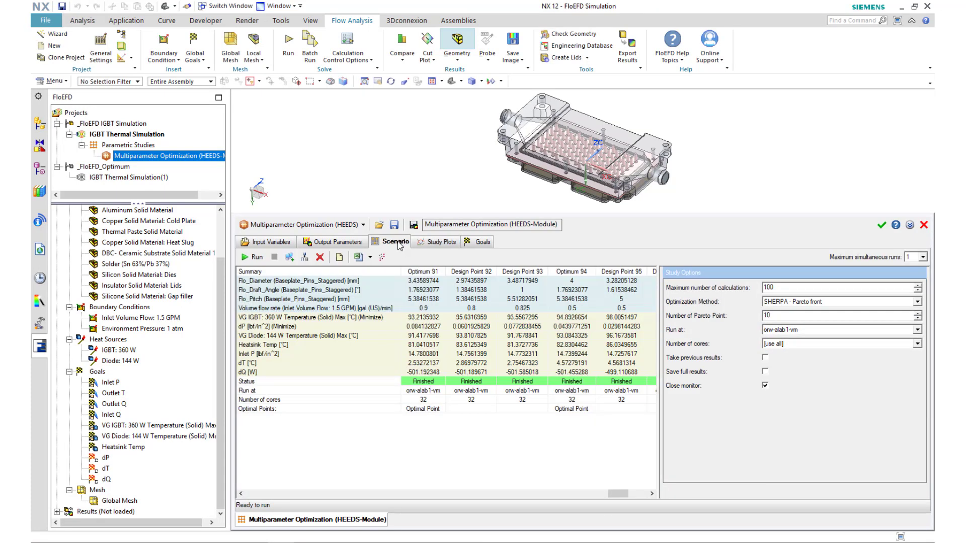
pyautogui.moveTo(618, 494); pyautogui.dragTo(647, 497)
pyautogui.click(590, 272)
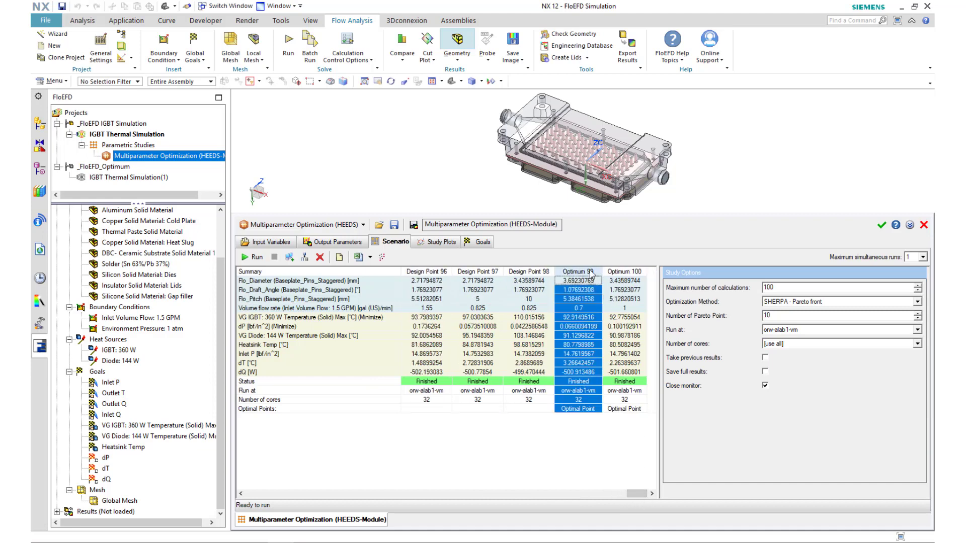
pyautogui.rightClick(591, 274)
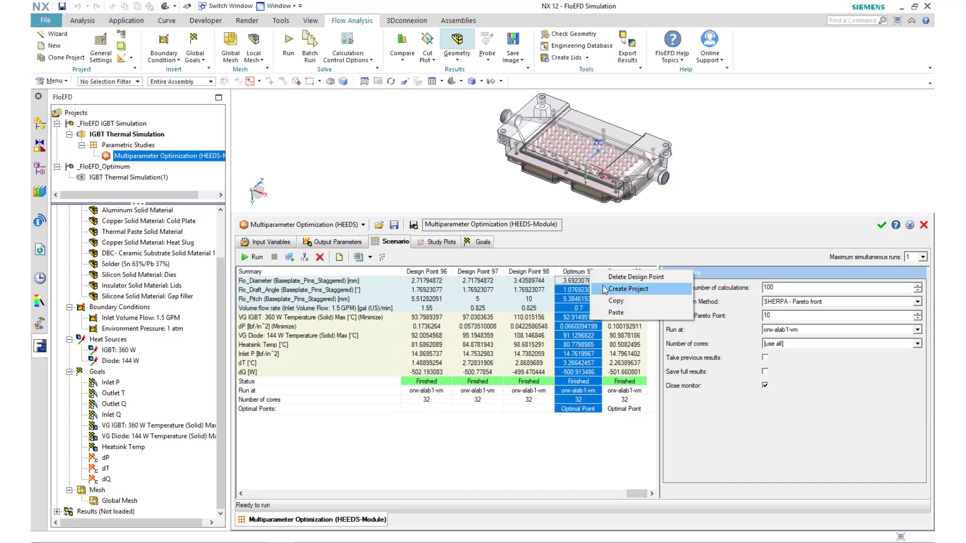
pyautogui.click(621, 289)
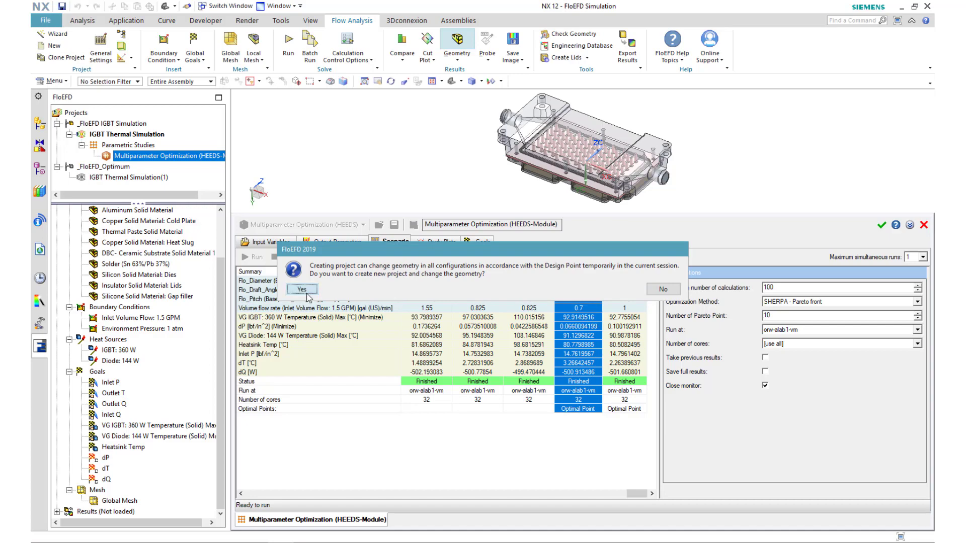
pyautogui.click(304, 292)
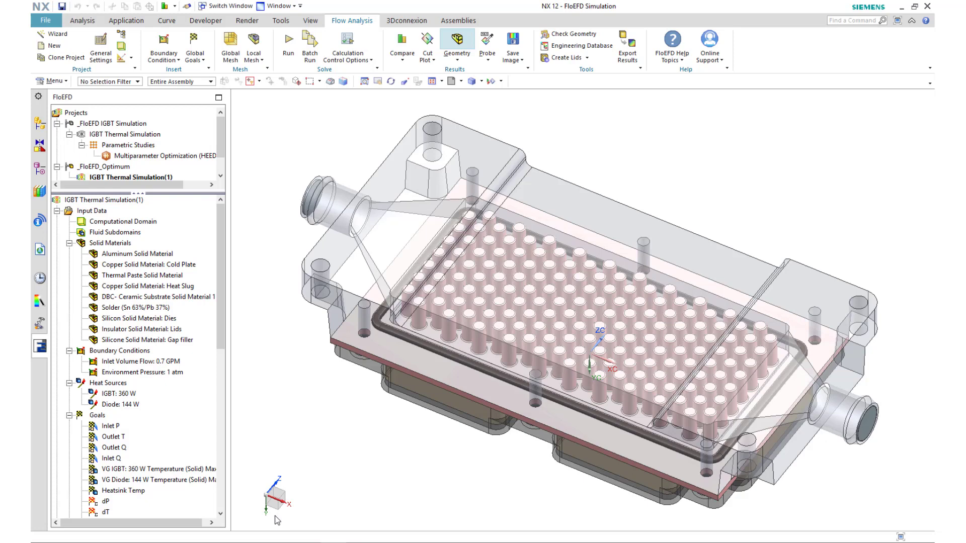
# Add Cut Plot Pressure to the velocity and temperature cut plots and run the comparison between the original and optimum projects
pyautogui.click(402, 43)
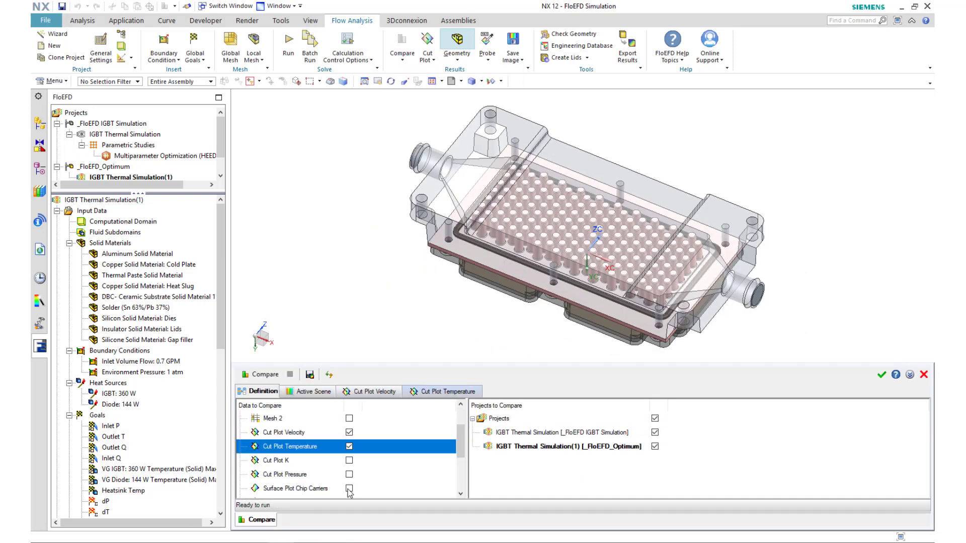
pyautogui.click(349, 474)
pyautogui.click(255, 374)
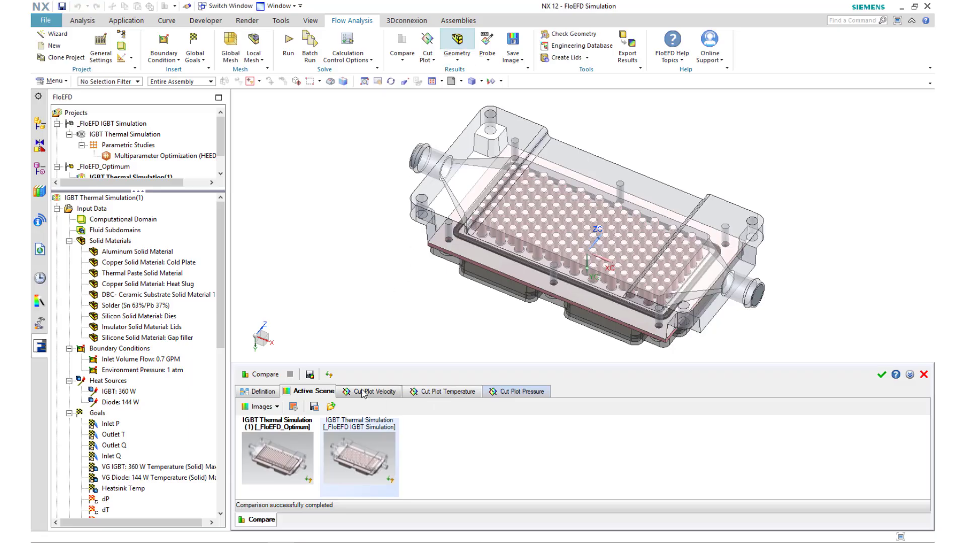
# Review the compared velocity, temperature and pressure cut plots for the optimum and original projects
pyautogui.click(364, 391)
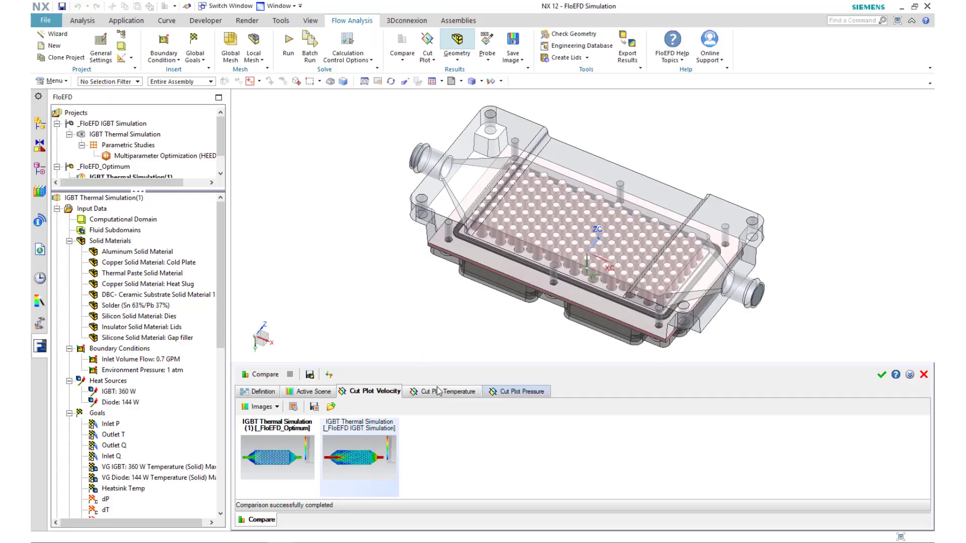
pyautogui.click(440, 391)
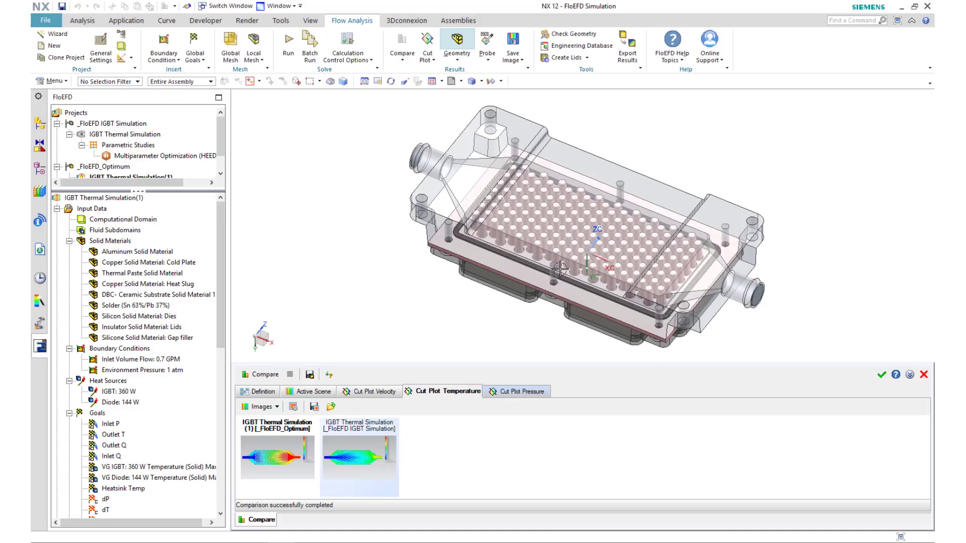
pyautogui.click(501, 392)
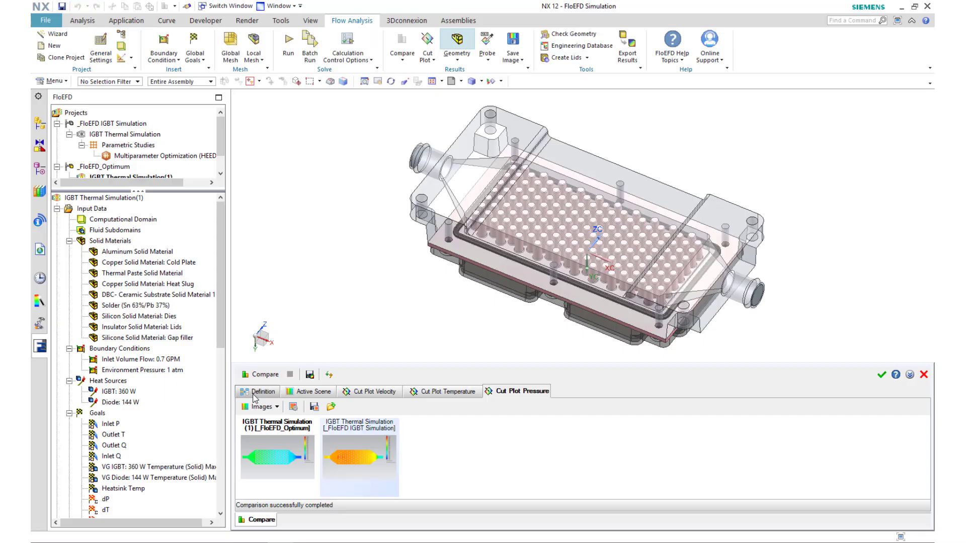
# Clear all results selected for comparison, select only Goal Plot 1, and run the comparison between the original and optimum projects
pyautogui.click(254, 395)
pyautogui.scroll(2, 347, 443)
pyautogui.click(349, 418)
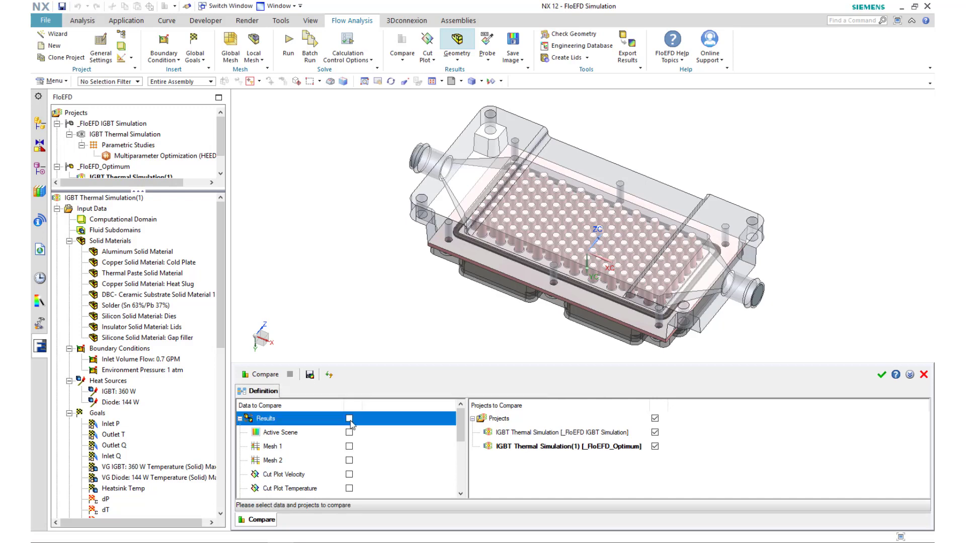
pyautogui.scroll(-5, 370, 459)
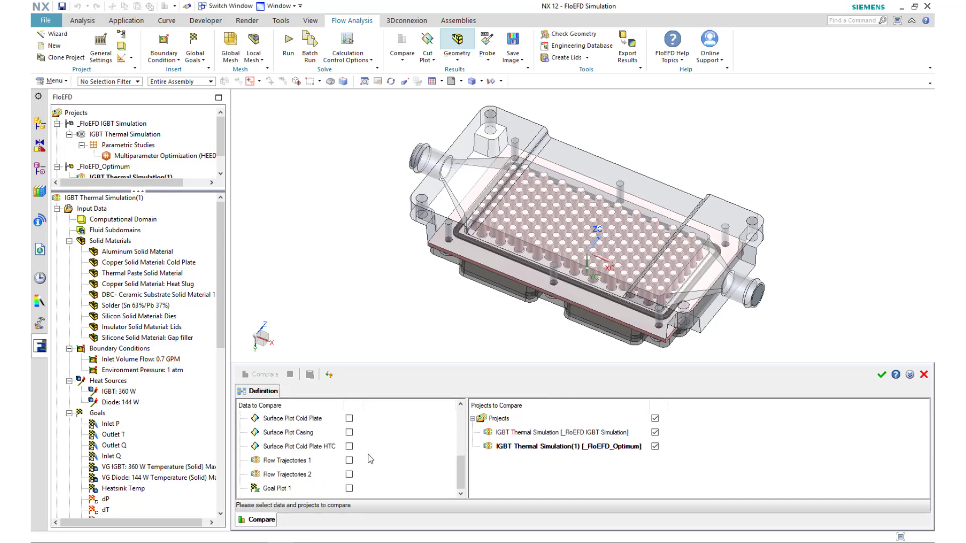
pyautogui.click(349, 488)
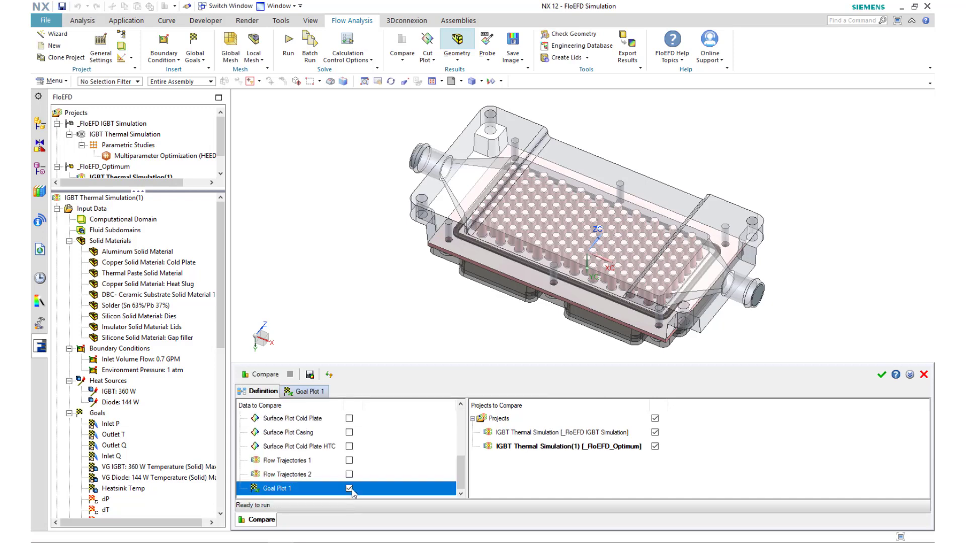
pyautogui.click(259, 375)
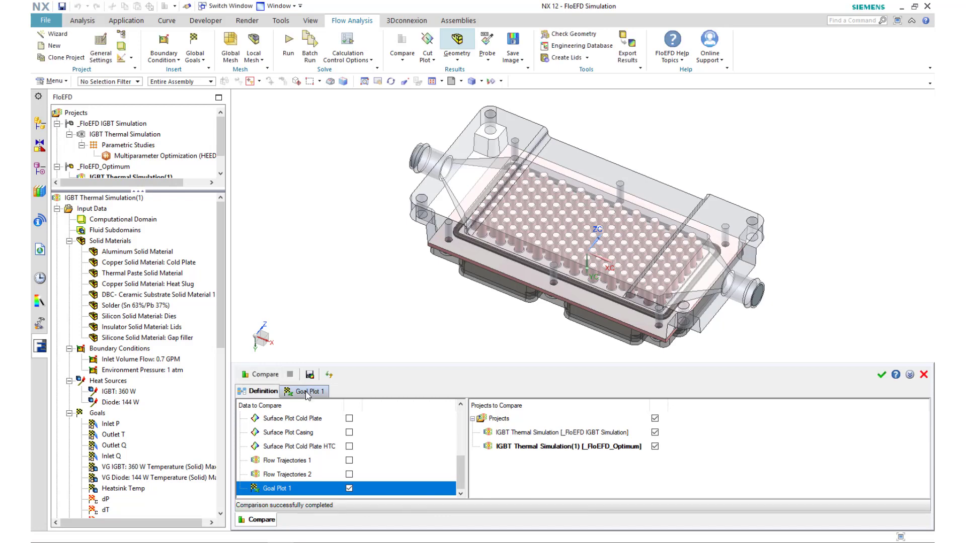
# Review the compared Goal Plot 1 summary table and highlight each goal's minimum and maximum values in colour across both projects
pyautogui.click(307, 392)
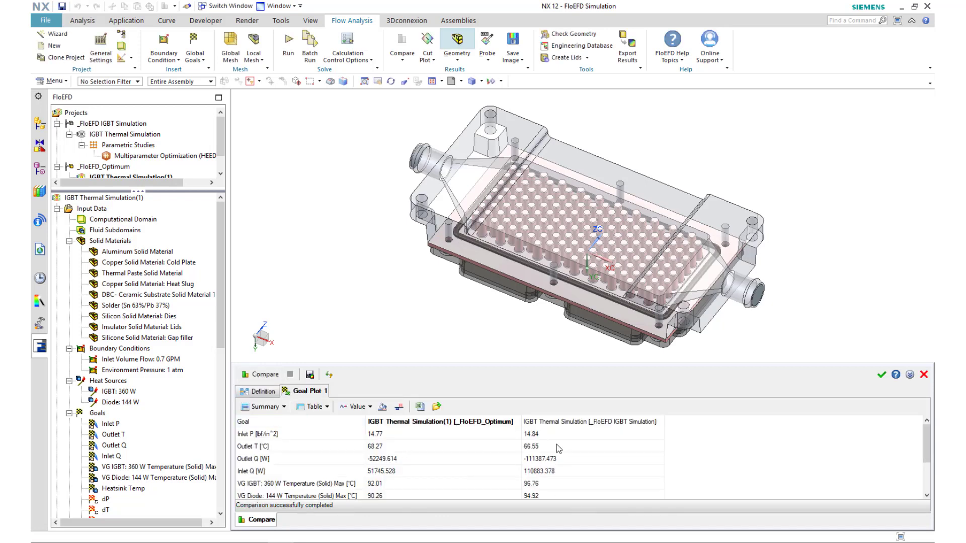
pyautogui.scroll(-3, 557, 444)
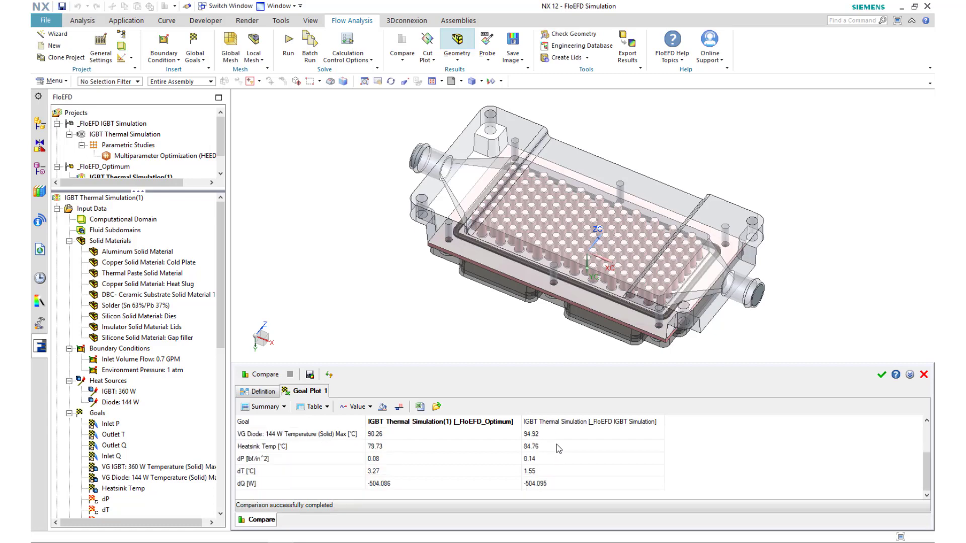
pyautogui.click(383, 406)
pyautogui.scroll(-3, 385, 435)
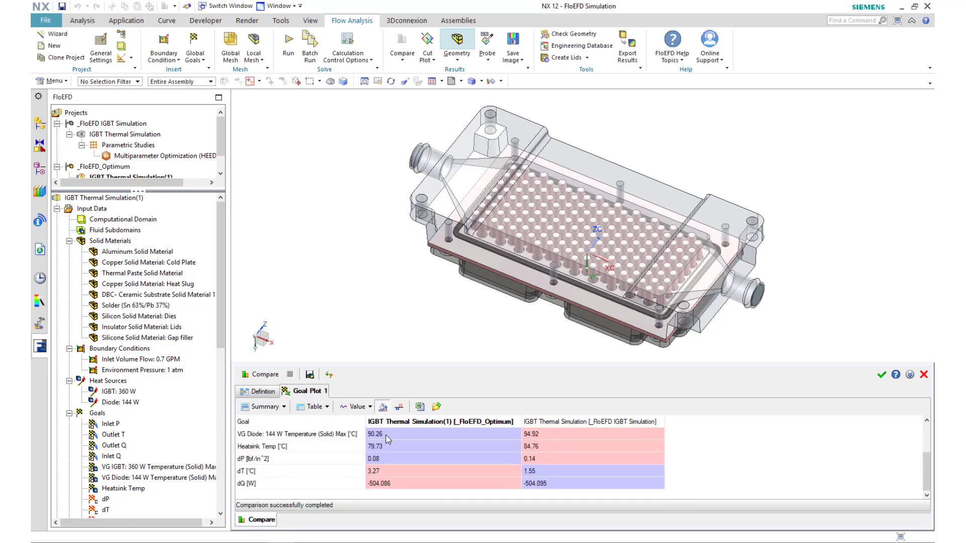